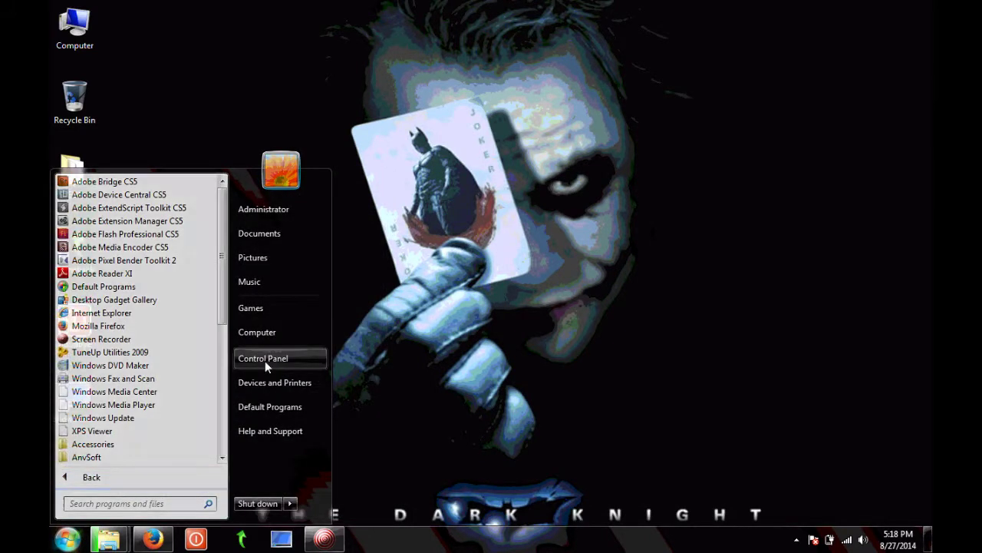
Go from Control Panel through User Accounts and Family Safety to the Administrator's Change Your Password page
click(265, 359)
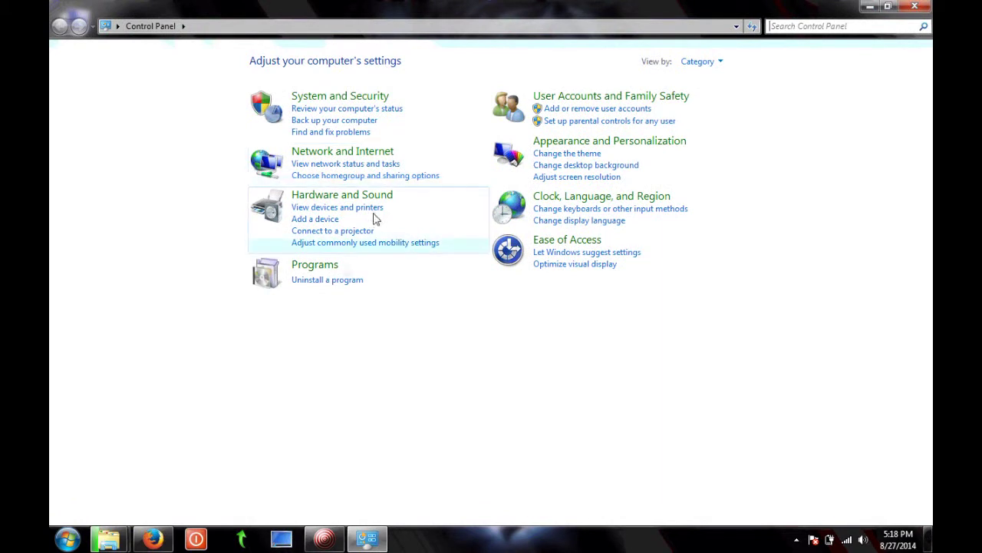
click(581, 97)
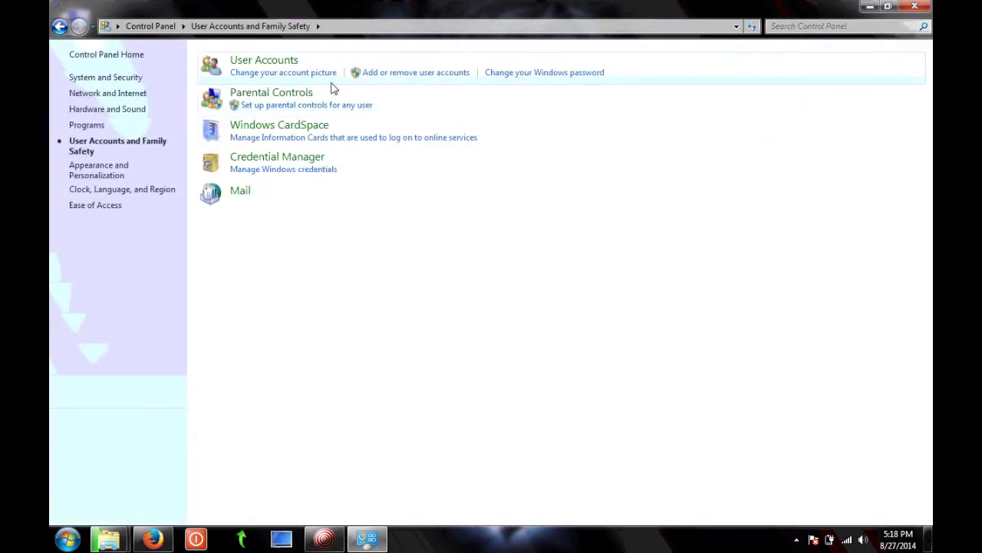
click(261, 61)
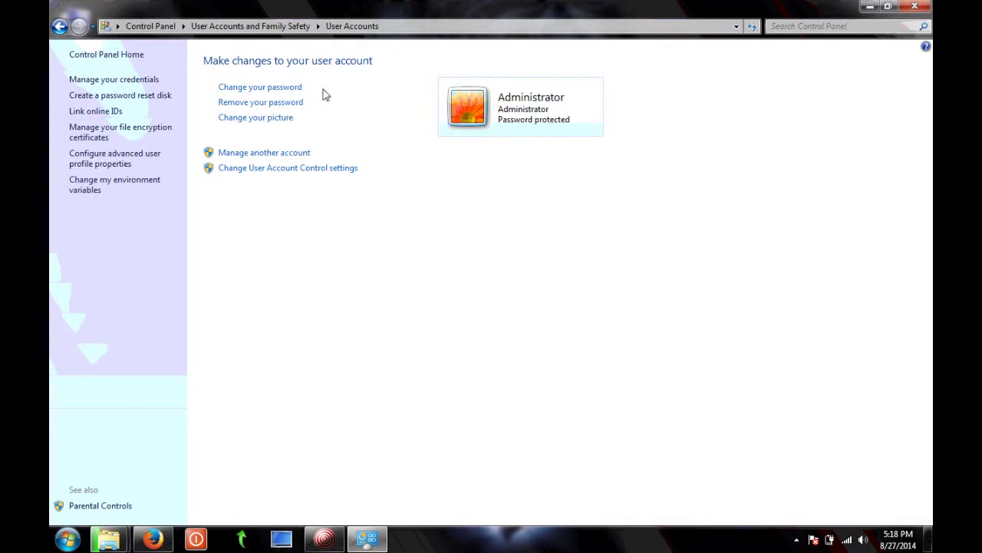
click(258, 89)
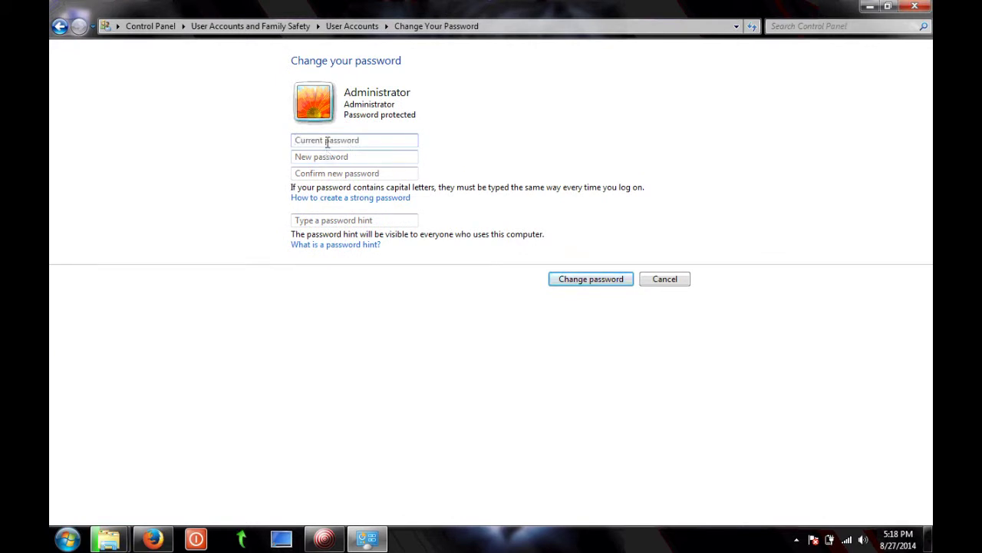
Cancel the password change with the fields left empty and close the Control Panel window
click(329, 175)
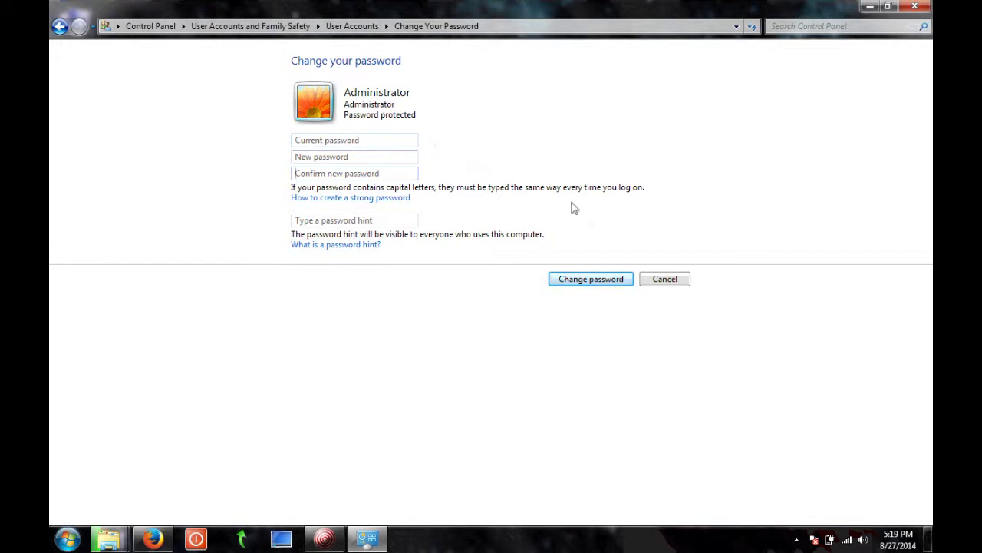
click(661, 279)
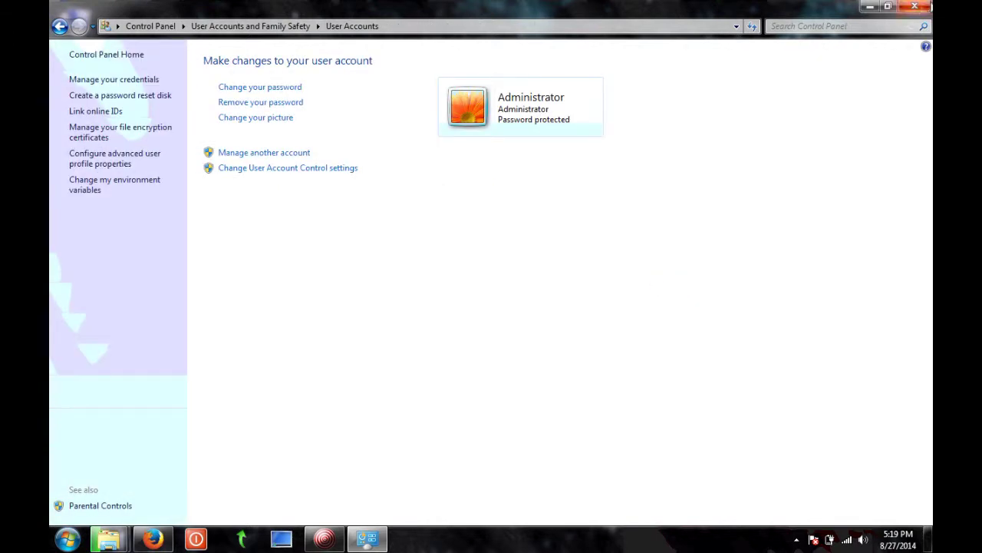
click(914, 6)
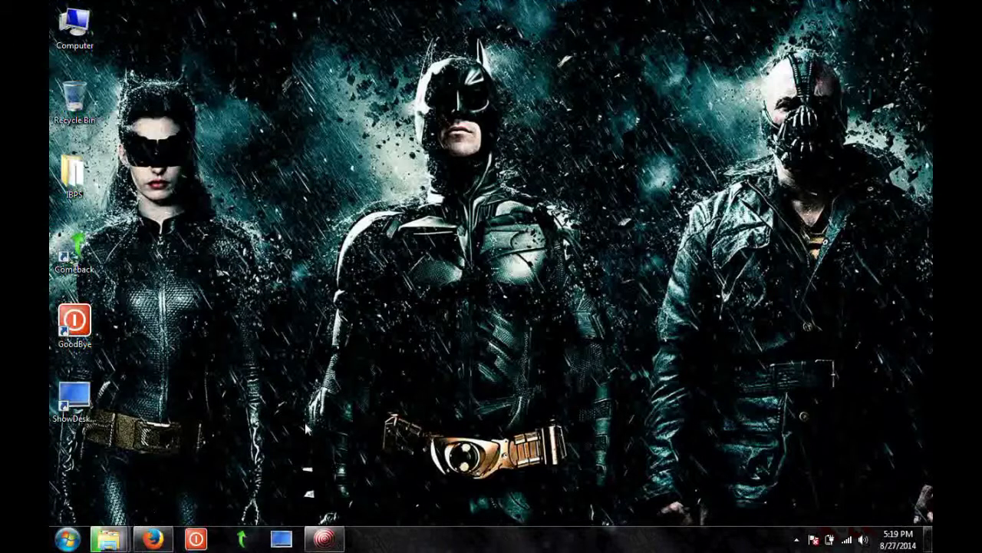
Search the Start menu for 'CMD' and launch Command Prompt as Administrator
click(72, 539)
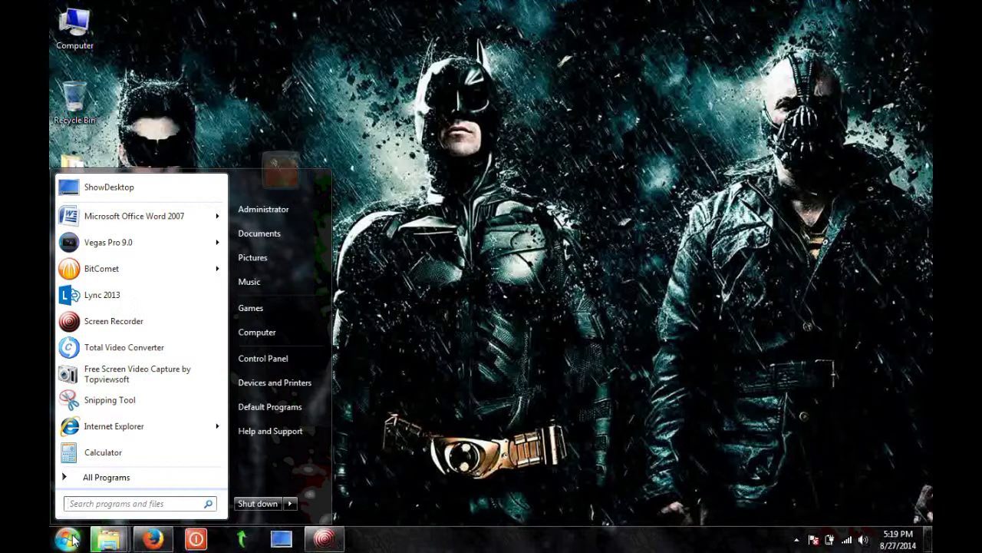
click(97, 503)
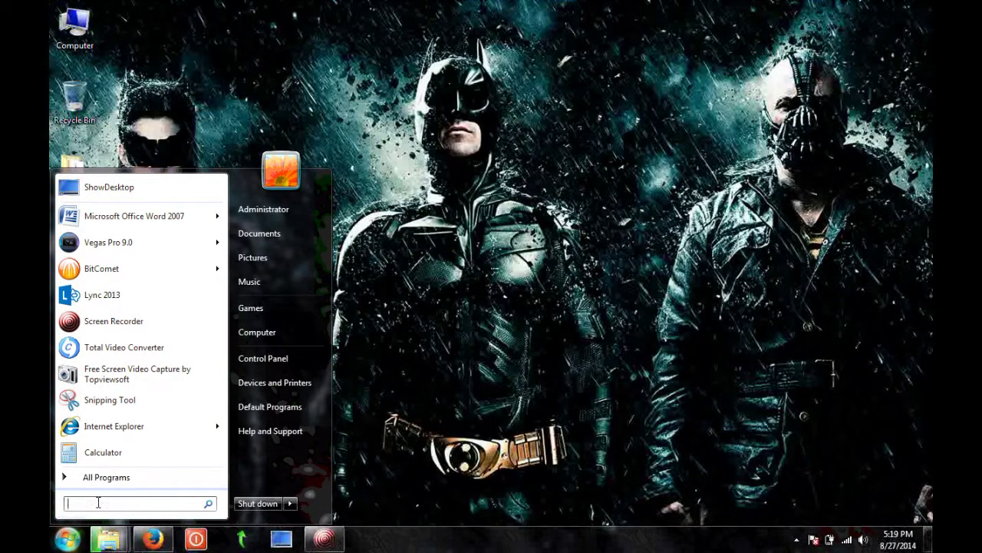
text(CMD)
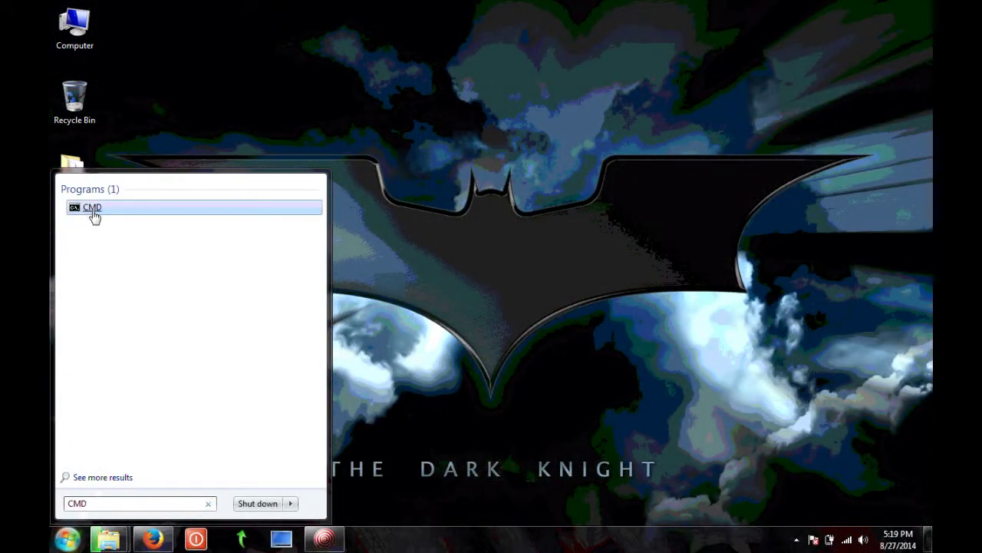
click(94, 217)
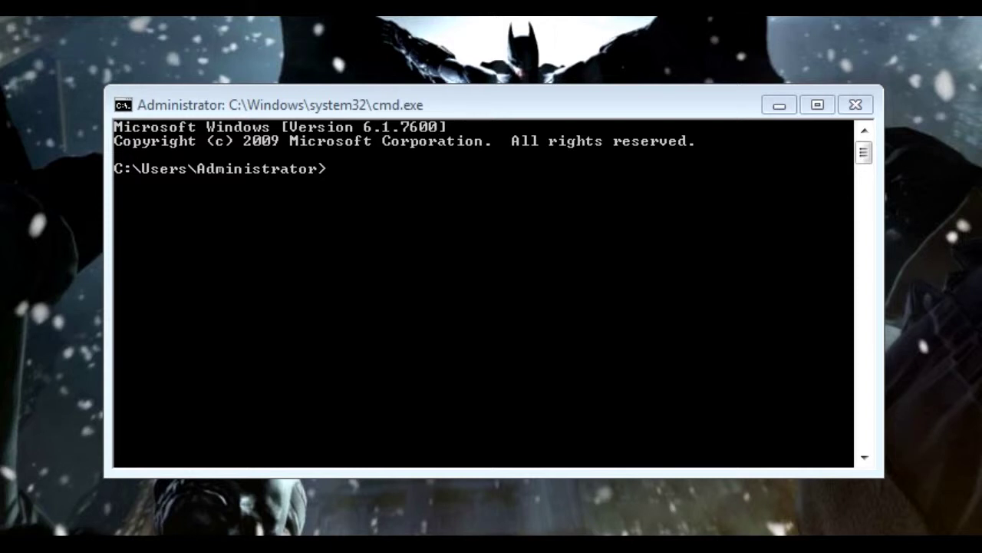
Run 'net user' to list the three local accounts, then type 'net user Administrator' at the prompt
text(net user)
key(Return)
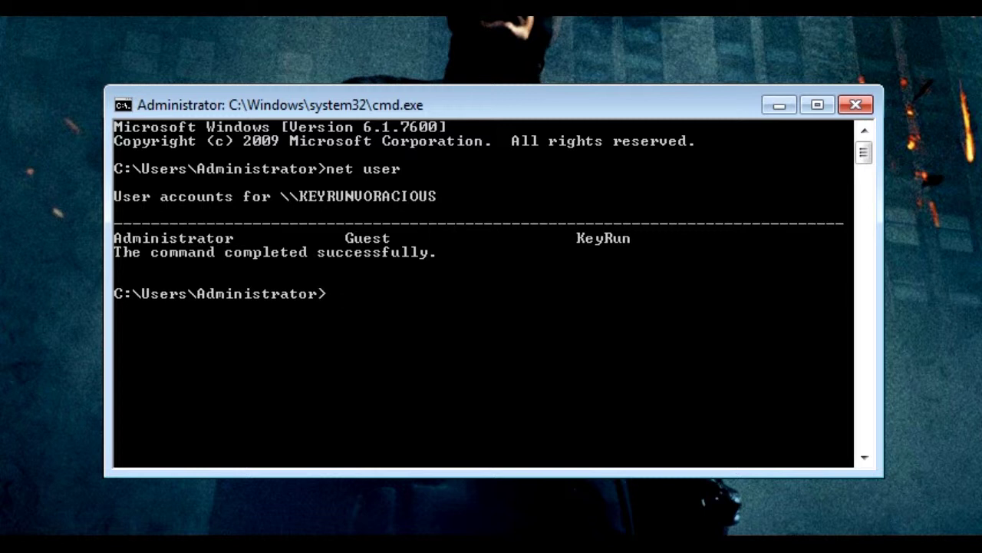
text(net user Administrator *)
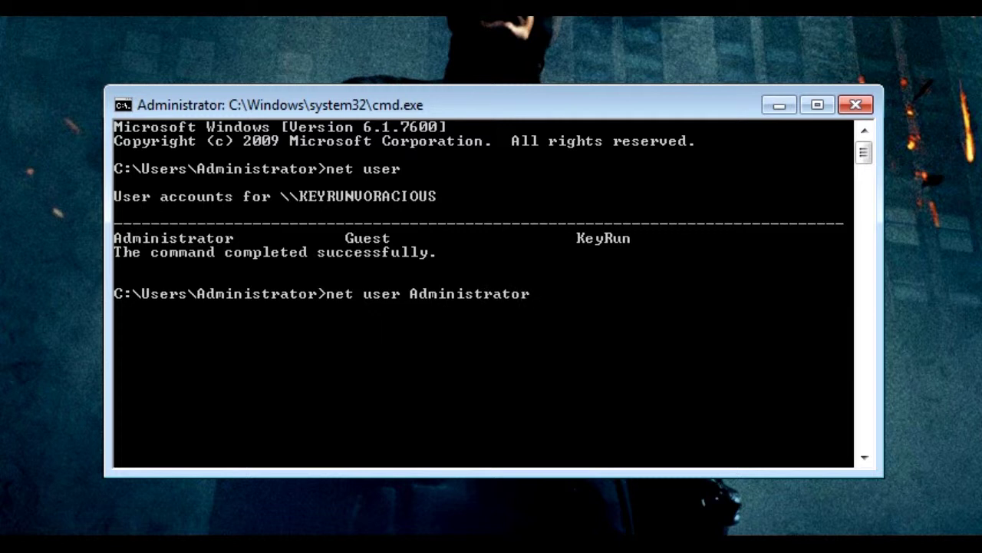
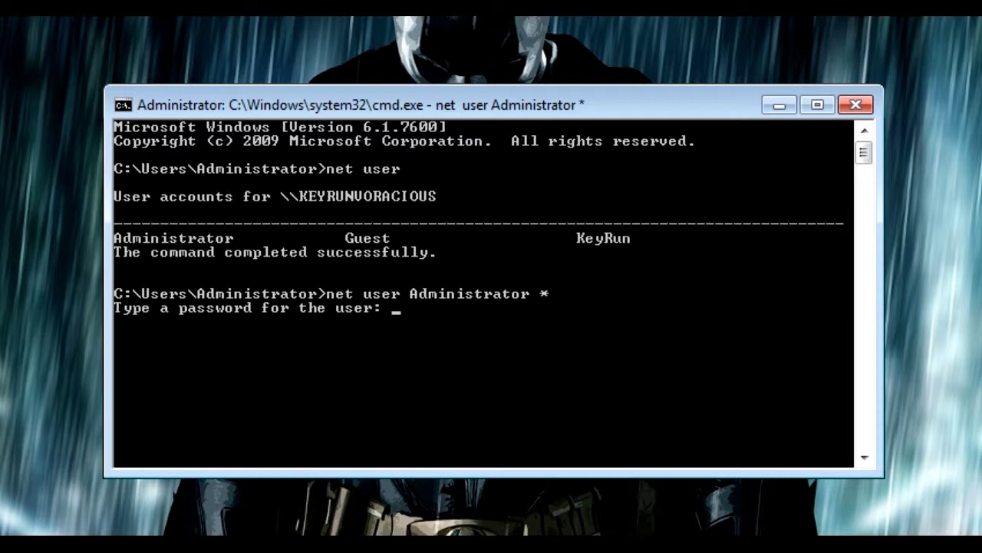
Submit the new Administrator password and confirm it at the retype prompt to complete net user Administrator *
key(Return)
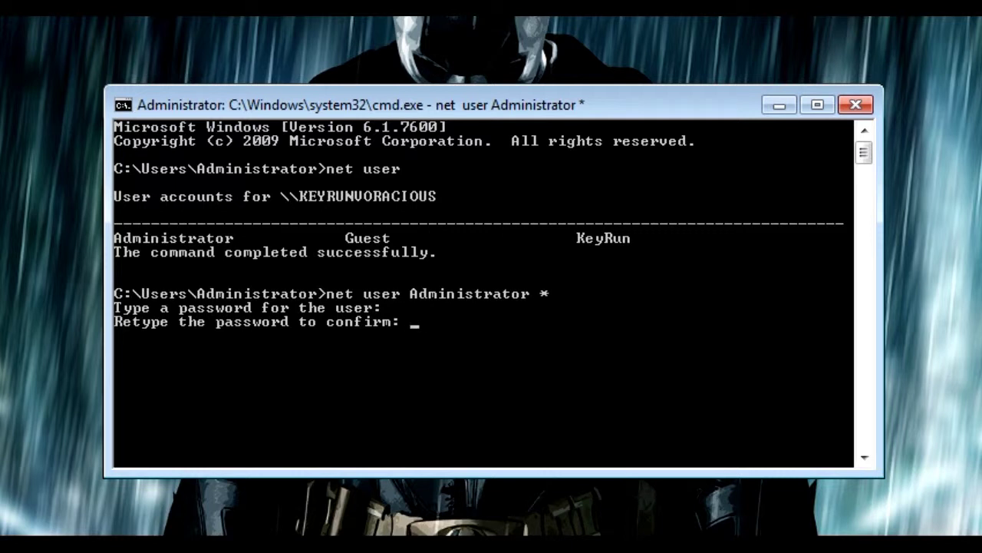
key(Return)
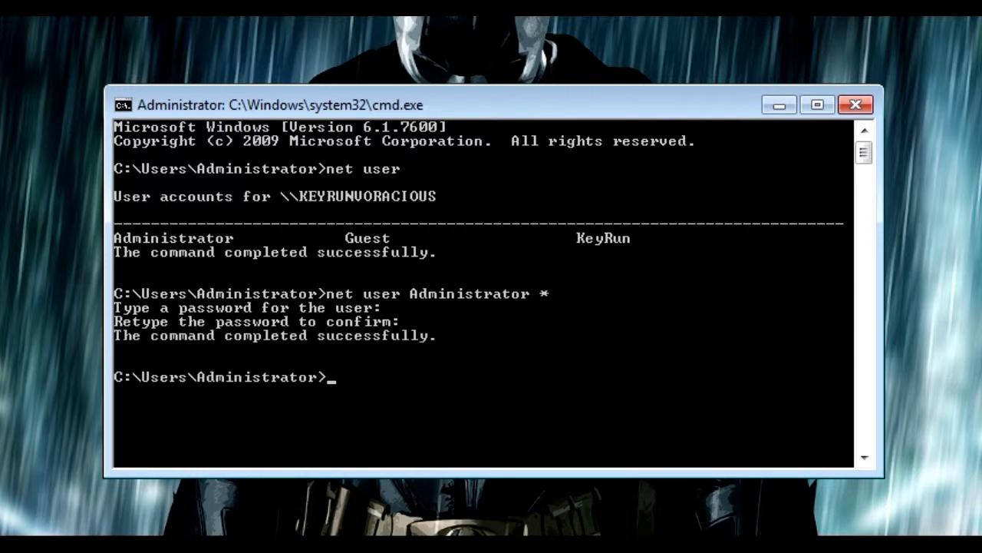
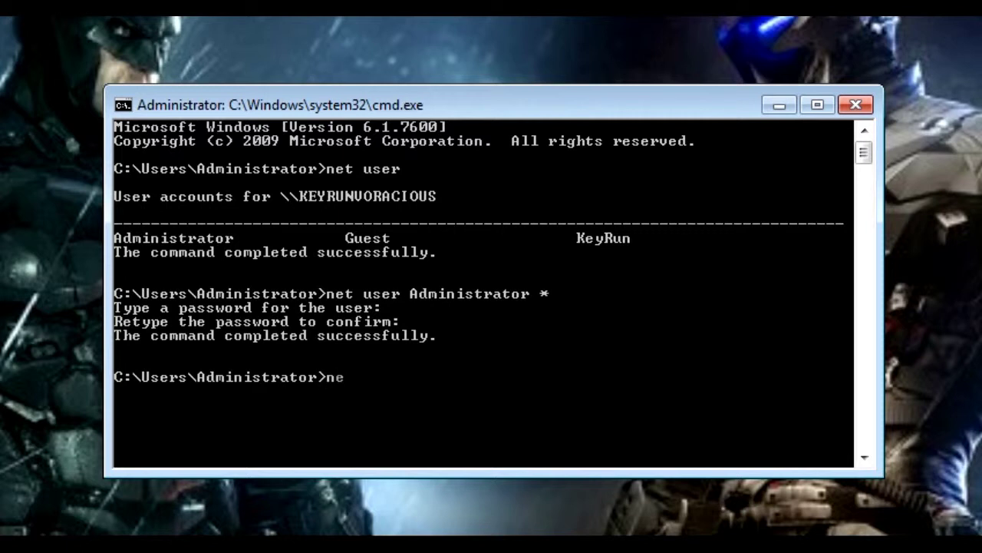
Type 'net user Administrator' at the prompt, ready for the new password, without running it
text(Administ)
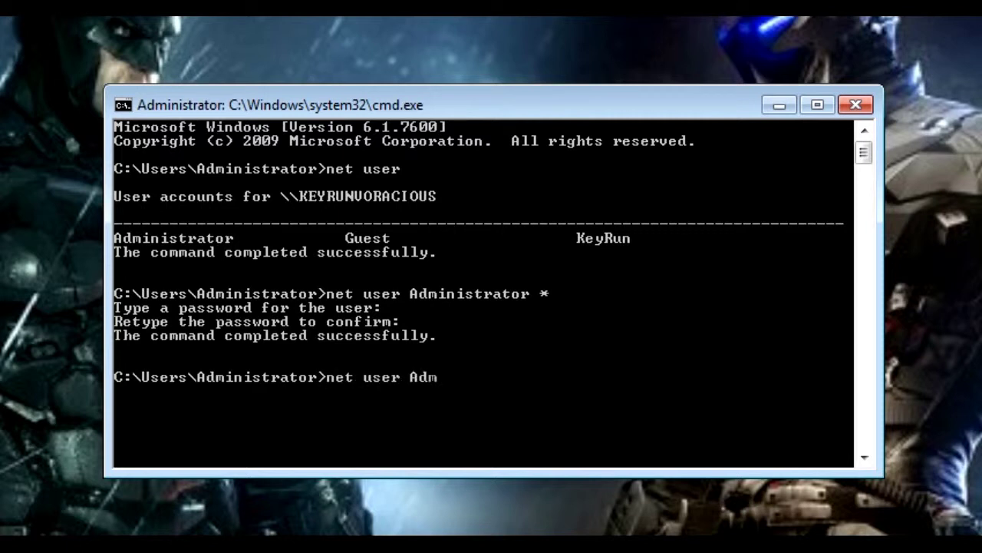
text(tor)
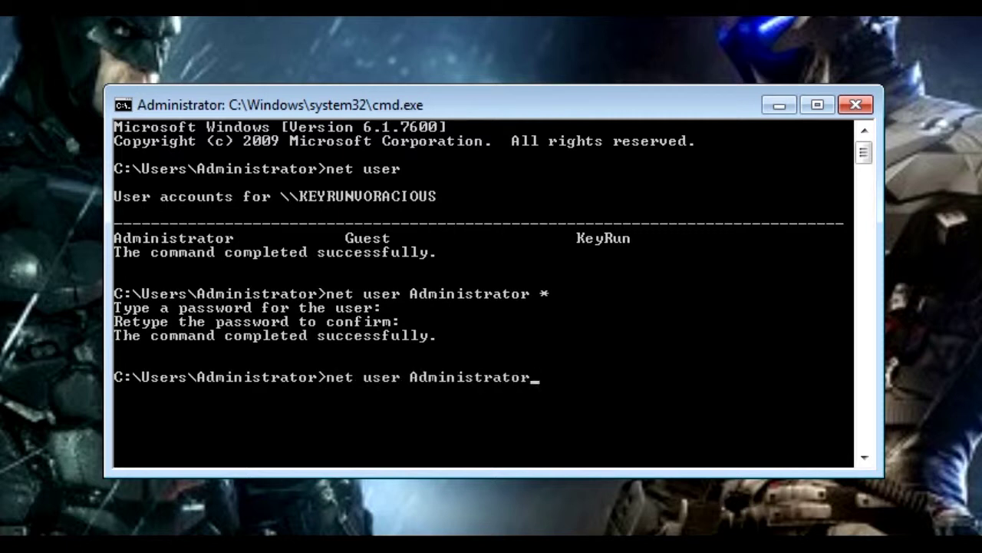
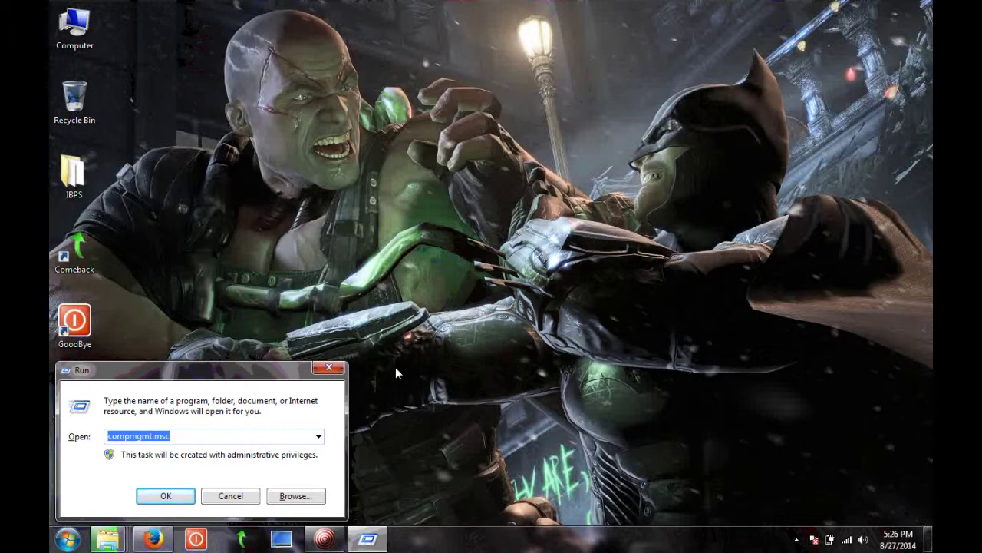
Launch Computer Management by running COMPMGMT.MSC from the Run box
text(C)
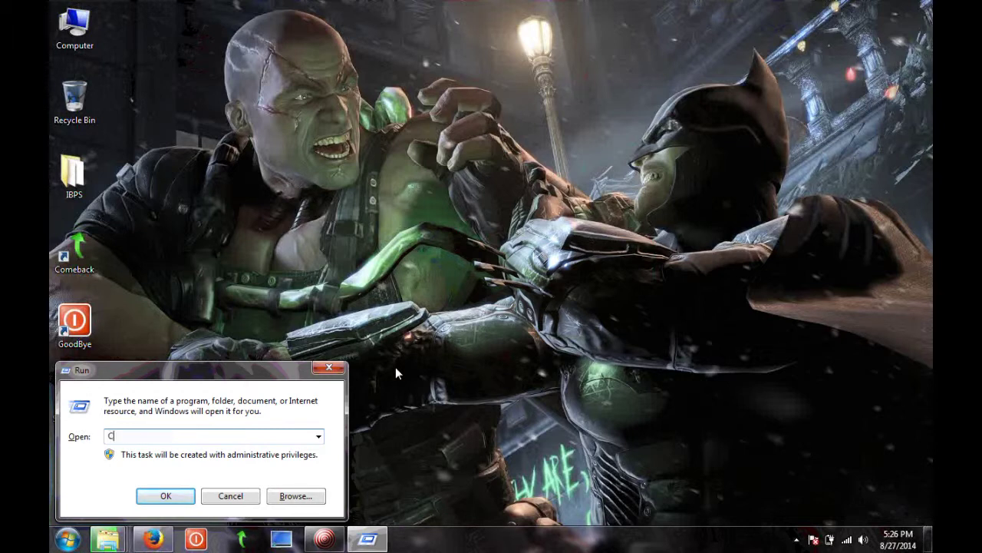
text(OMPMG)
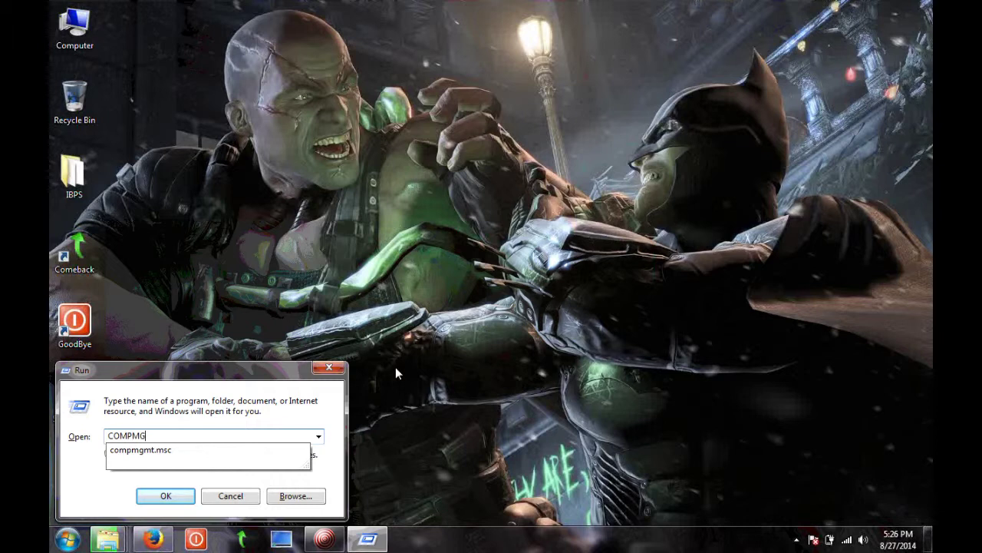
text(MT.MSC)
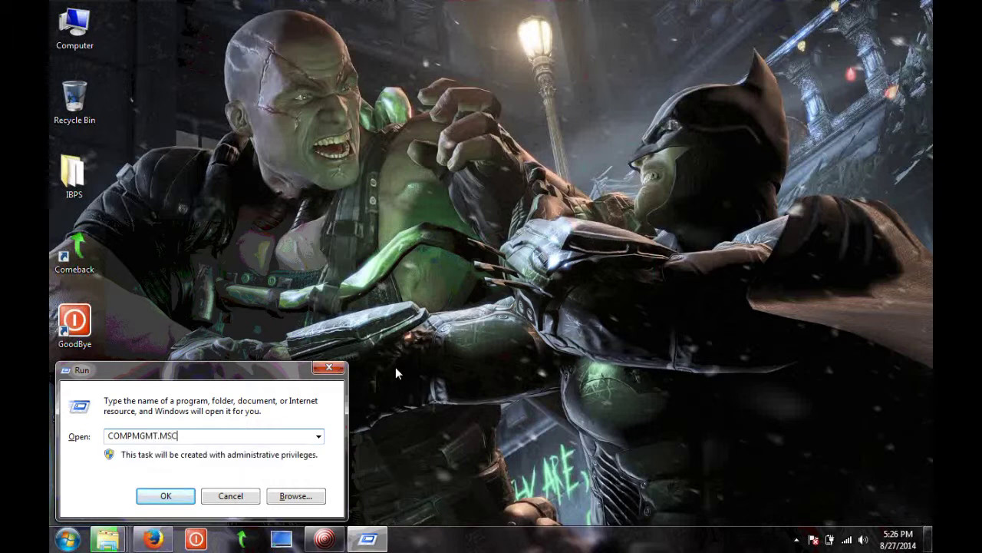
key(Return)
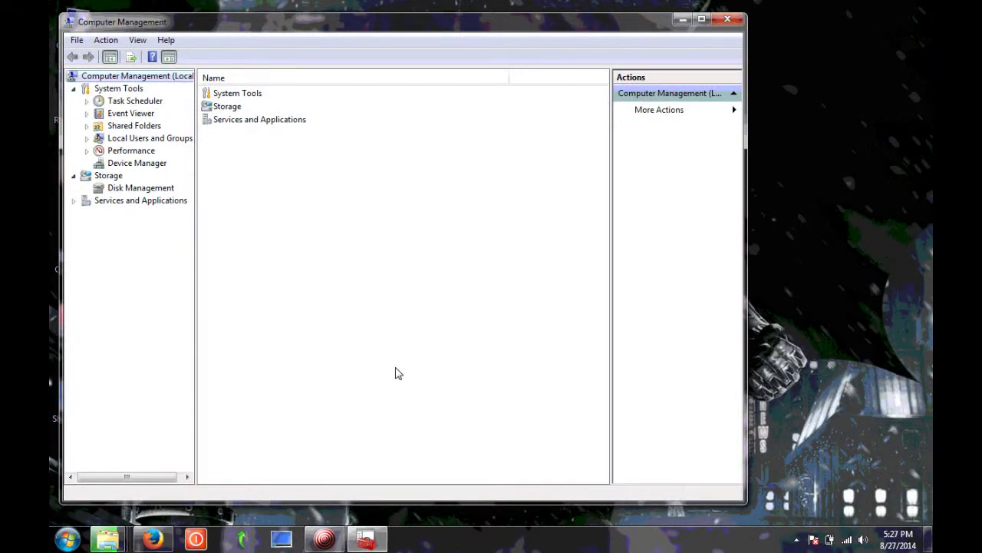
Open a second Computer Management window through the desktop Computer icon's Manage command
drag(298, 31, 401, 46)
right_click(76, 34)
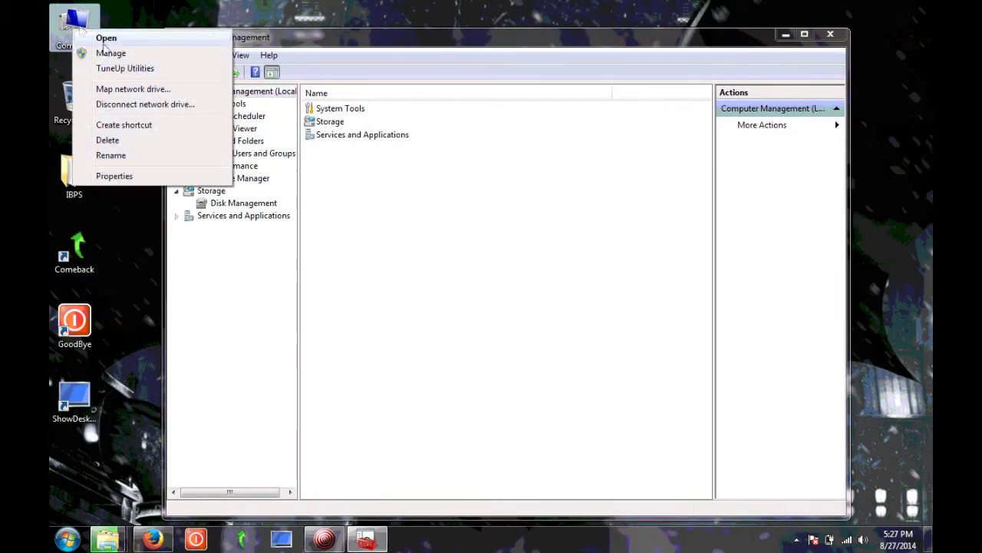
click(148, 56)
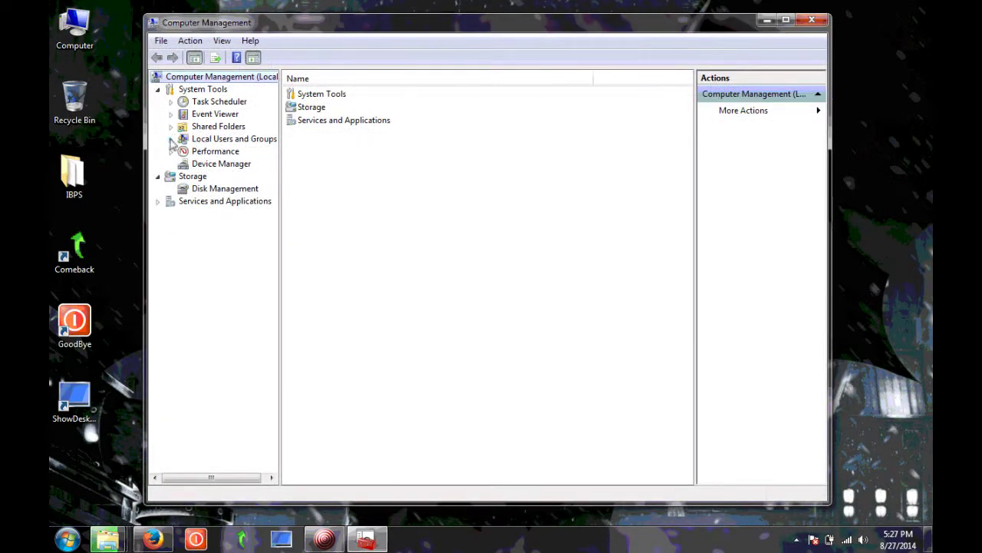
click(171, 140)
List the Users folder, widen the Name column, browse the four accounts and select Administrator
click(211, 139)
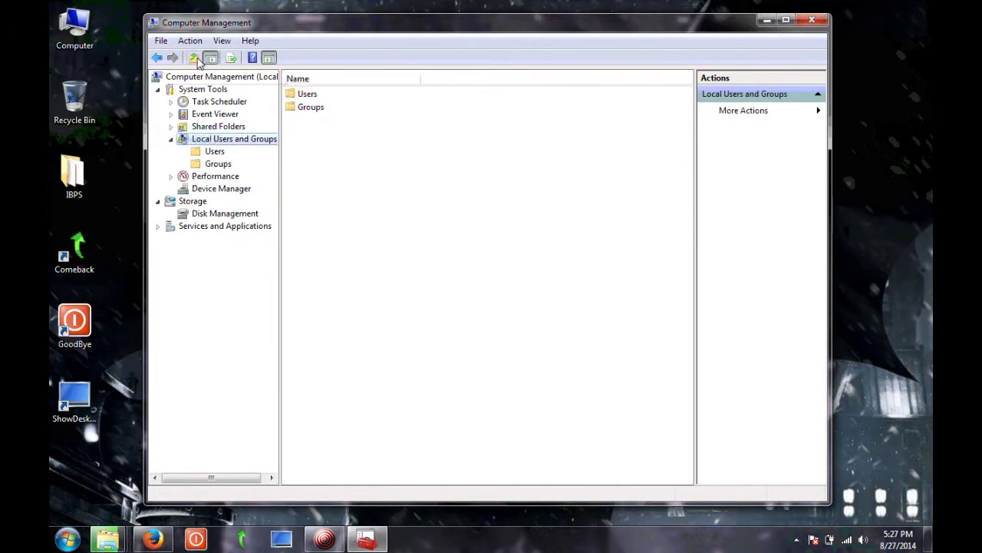
click(215, 153)
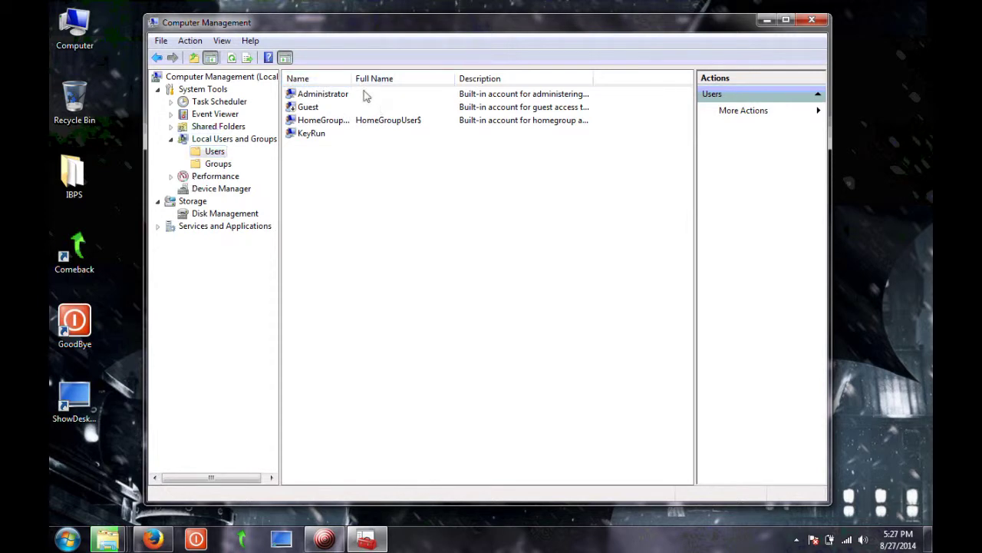
drag(350, 79, 381, 79)
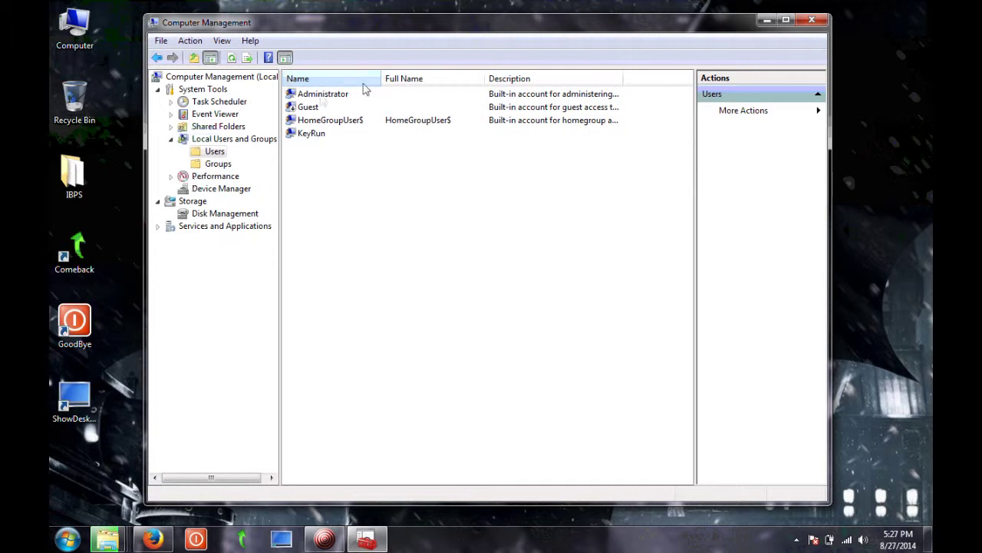
click(320, 96)
click(320, 109)
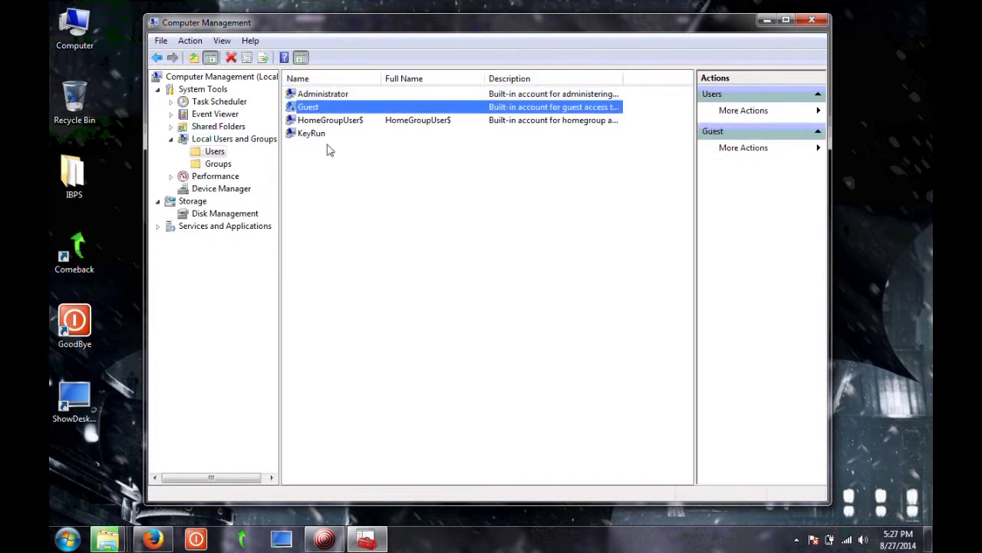
click(321, 123)
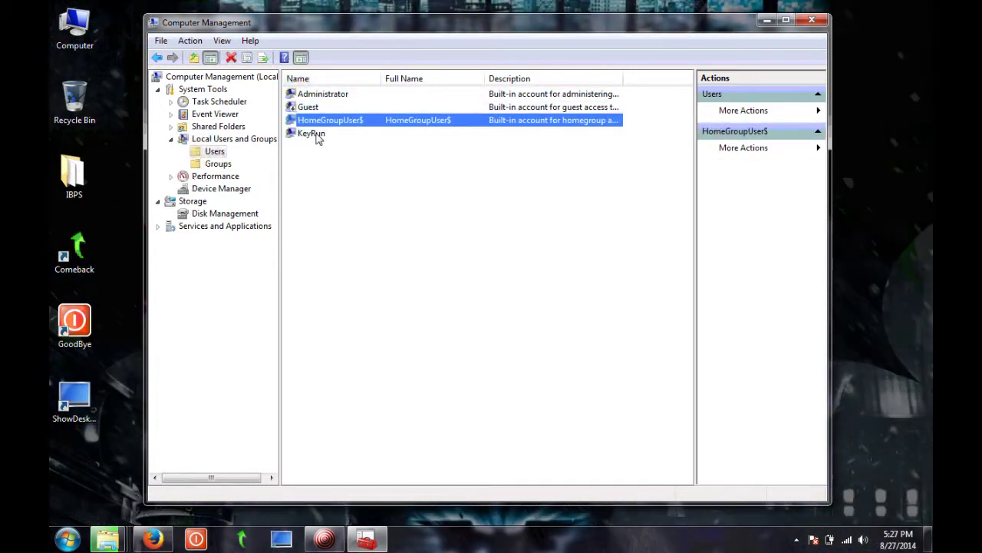
click(320, 136)
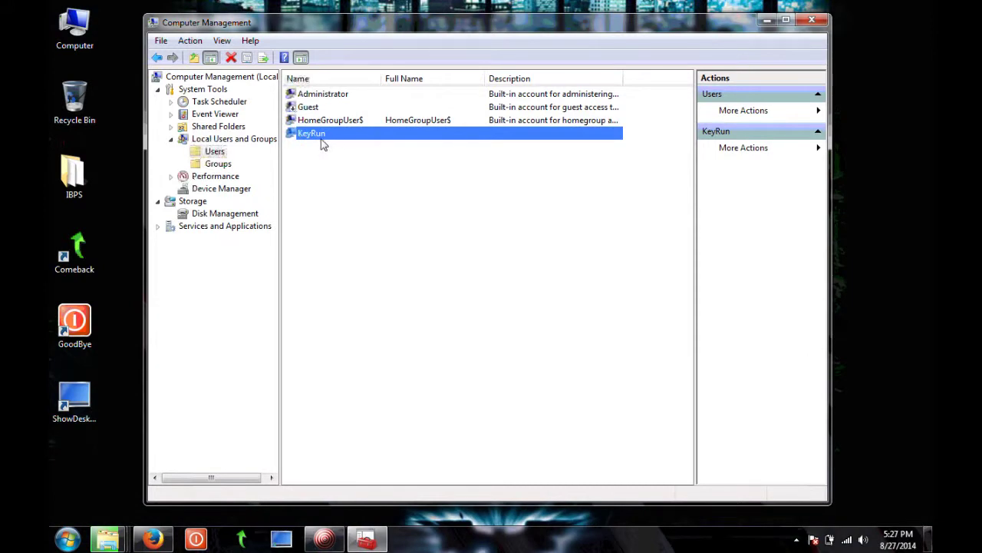
click(311, 96)
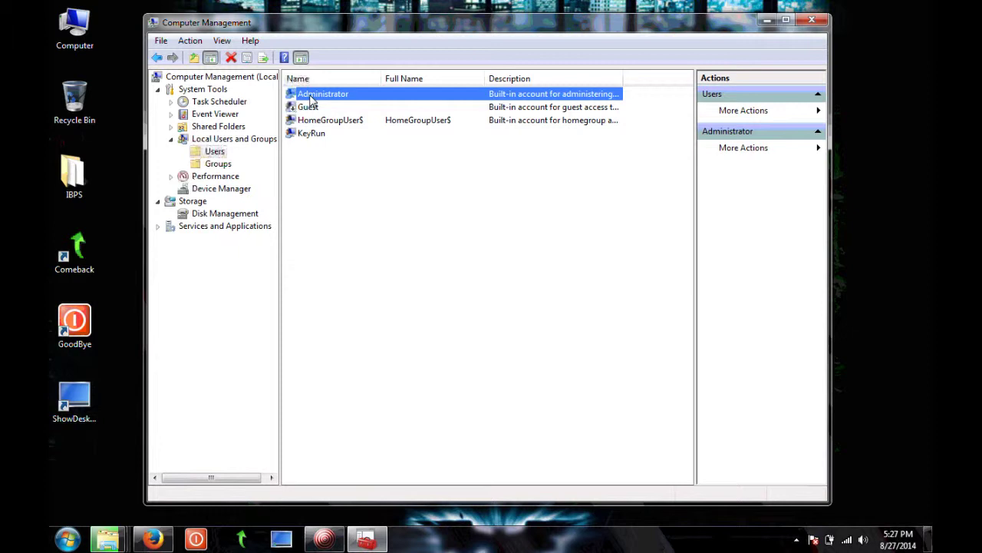
Set and confirm a new Administrator password, acknowledging 'The password has been set.'
right_click(311, 99)
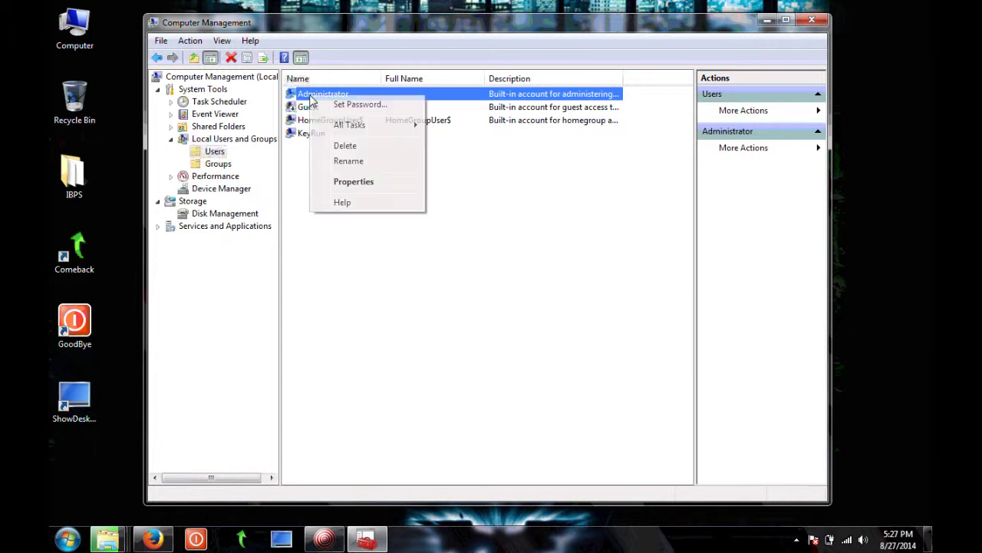
click(363, 109)
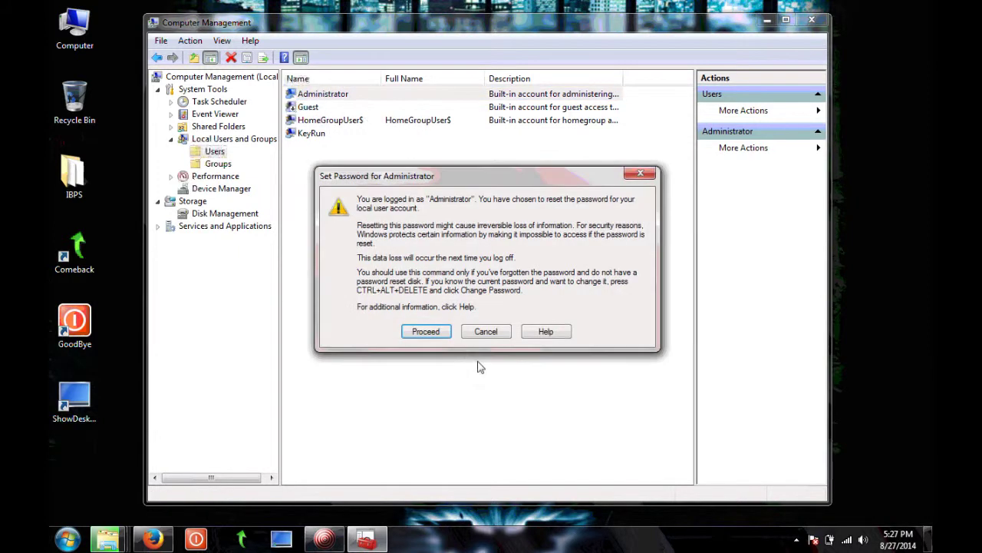
click(430, 335)
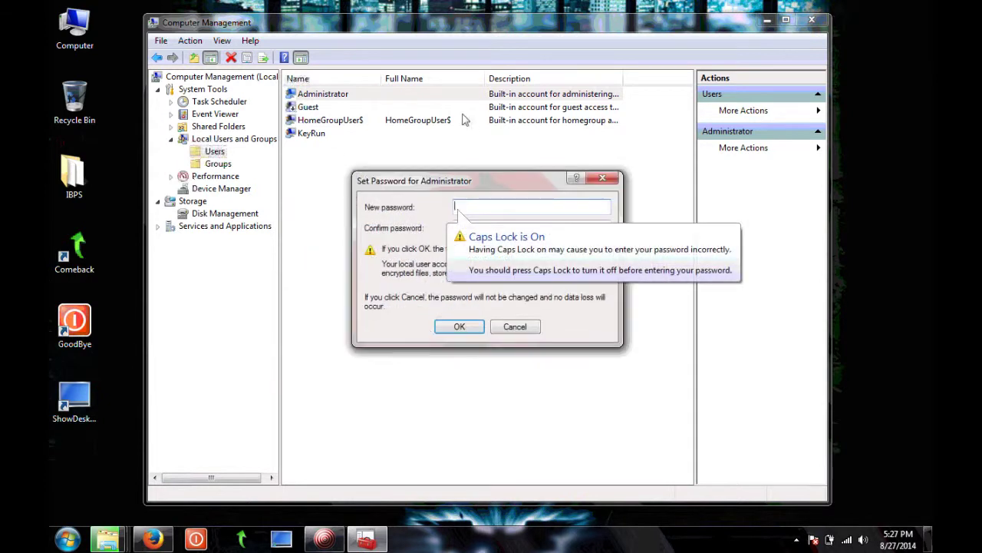
drag(504, 184, 459, 165)
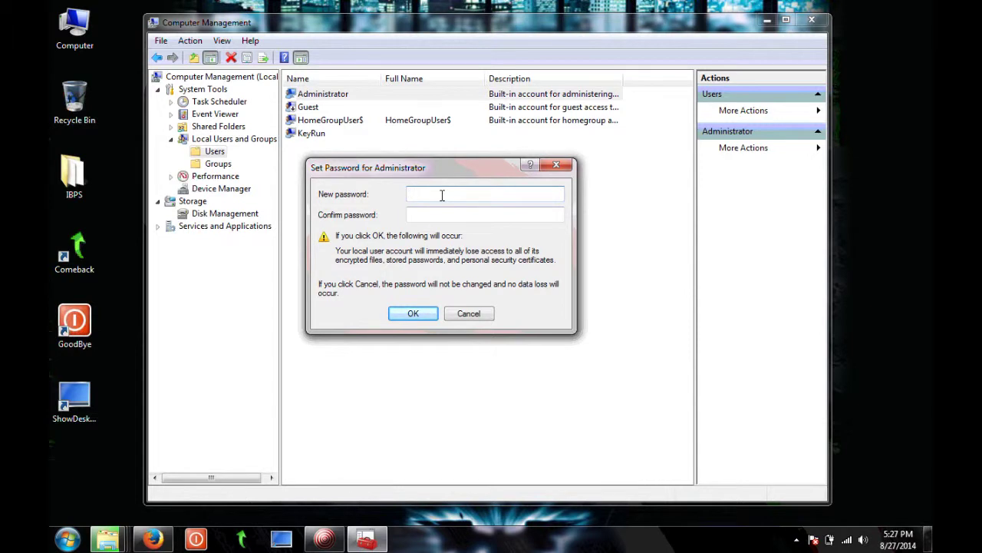
text(••••••)
key(Tab)
text(••••••)
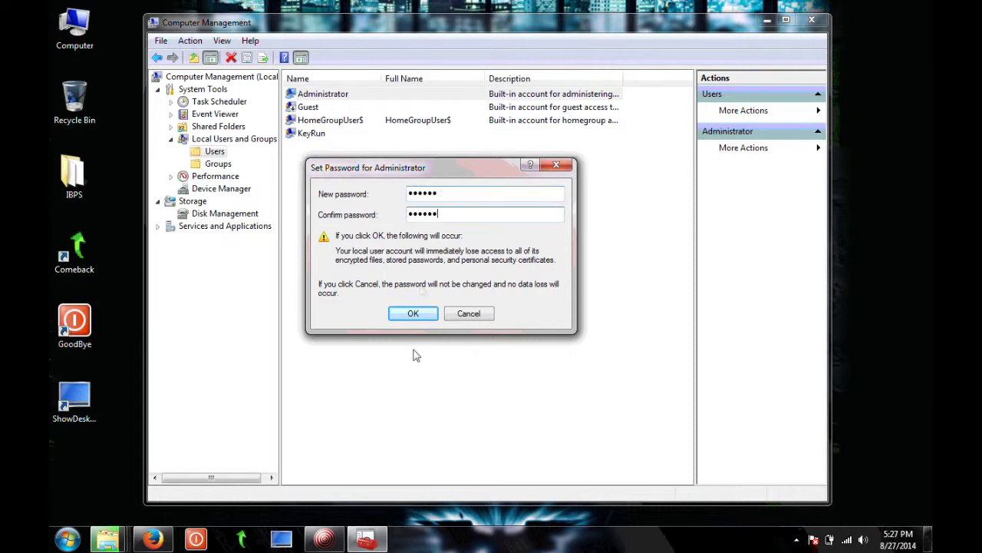
click(413, 317)
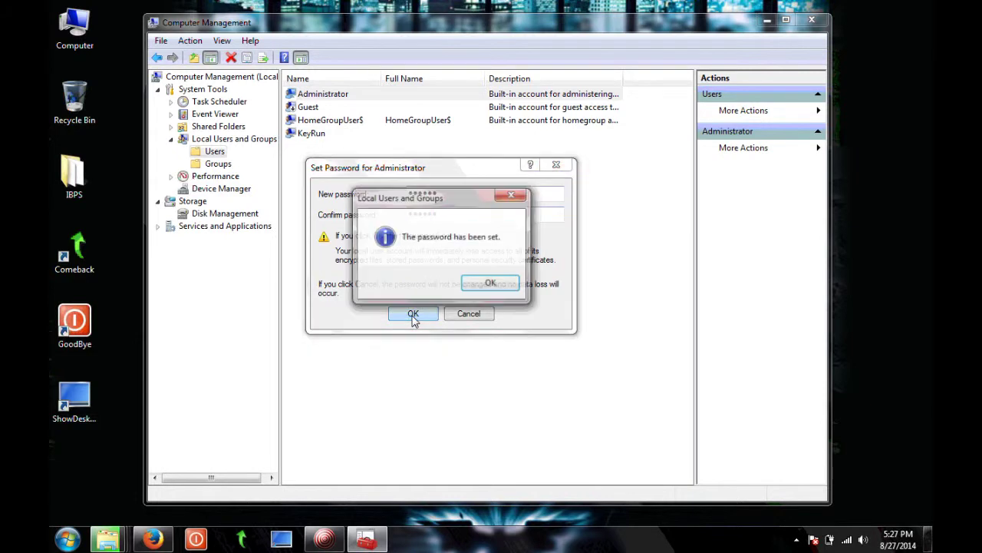
click(491, 285)
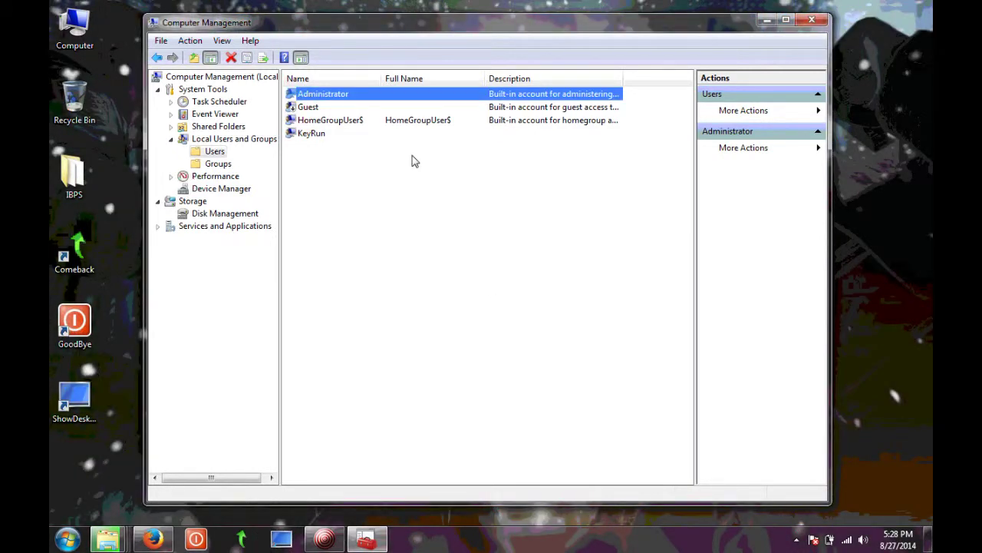
click(319, 138)
right_click(320, 138)
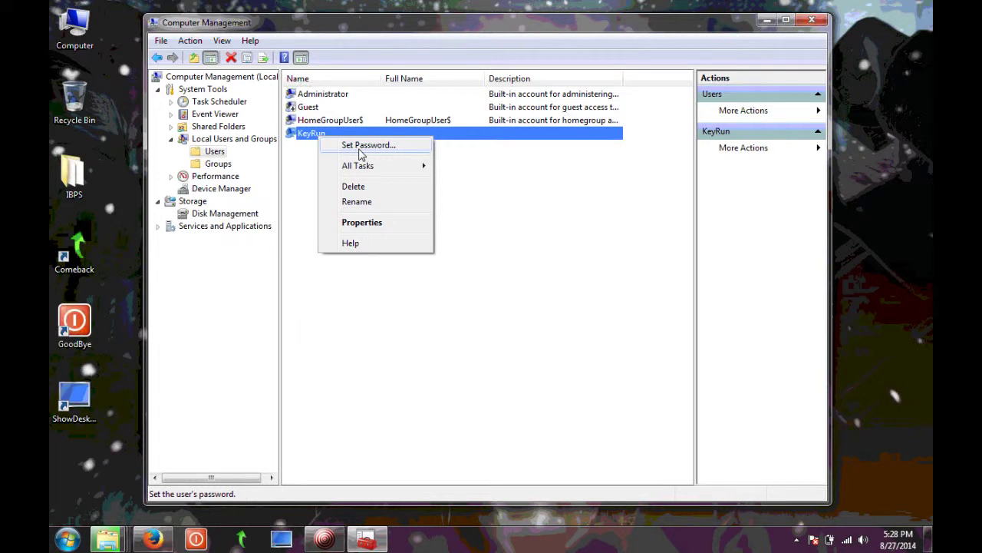
click(294, 108)
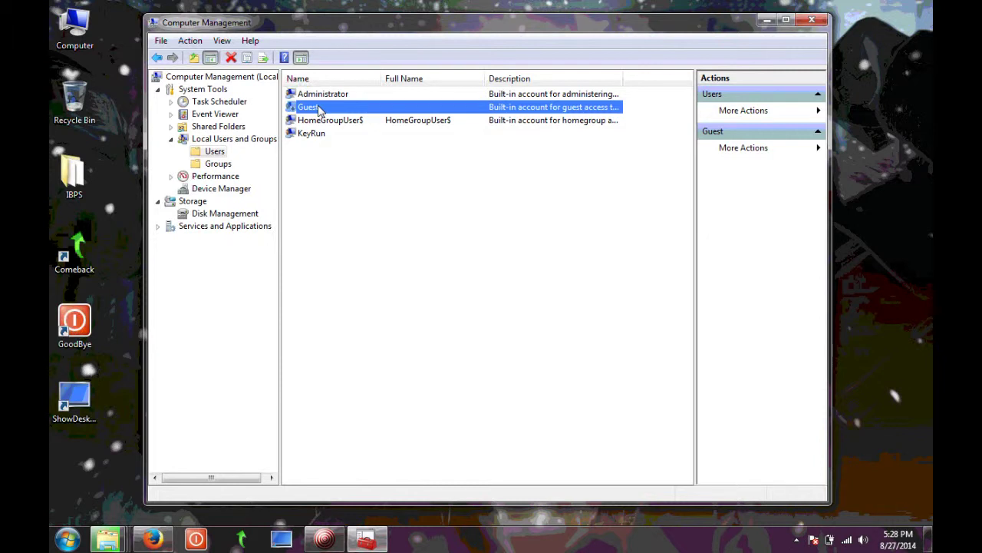
Clear 'Account is disabled' in Guest Properties and save the change
right_click(319, 108)
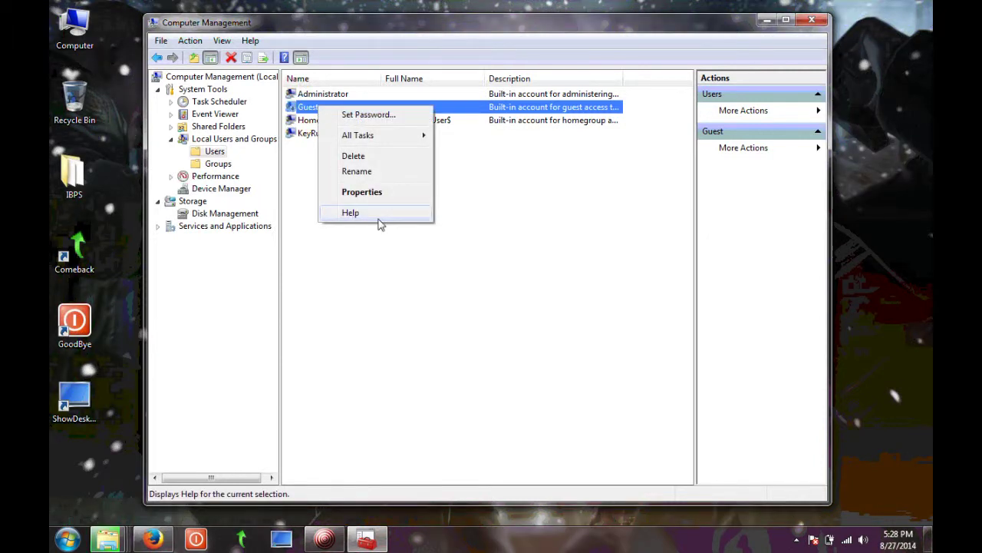
click(372, 193)
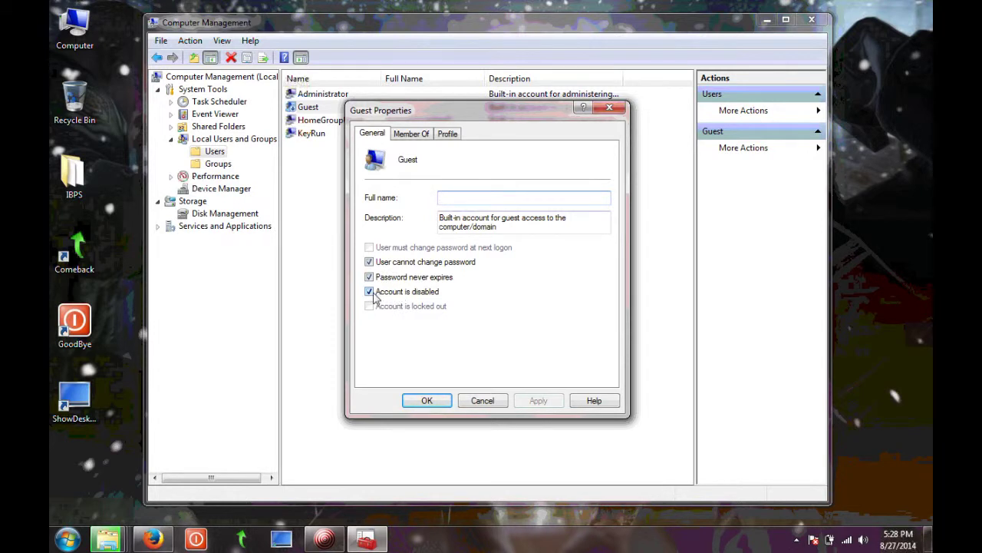
click(370, 294)
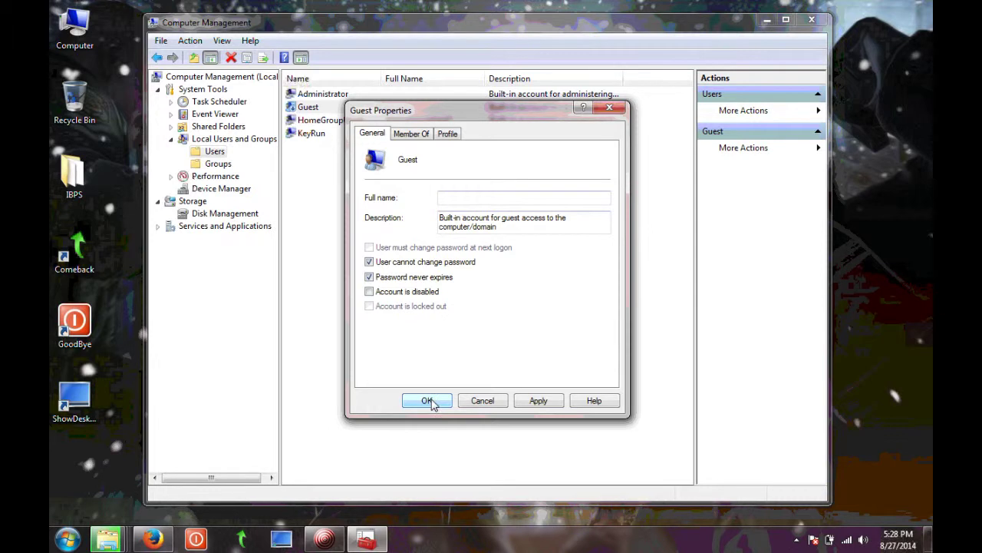
click(428, 400)
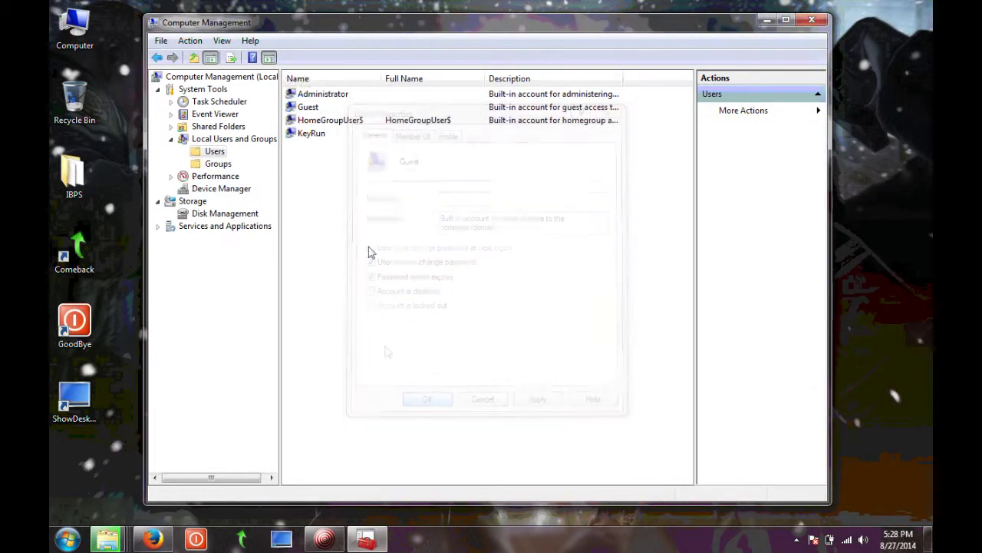
Select Guest, Administrator and KeyRun in turn, then clear the user list selection
click(303, 108)
click(315, 94)
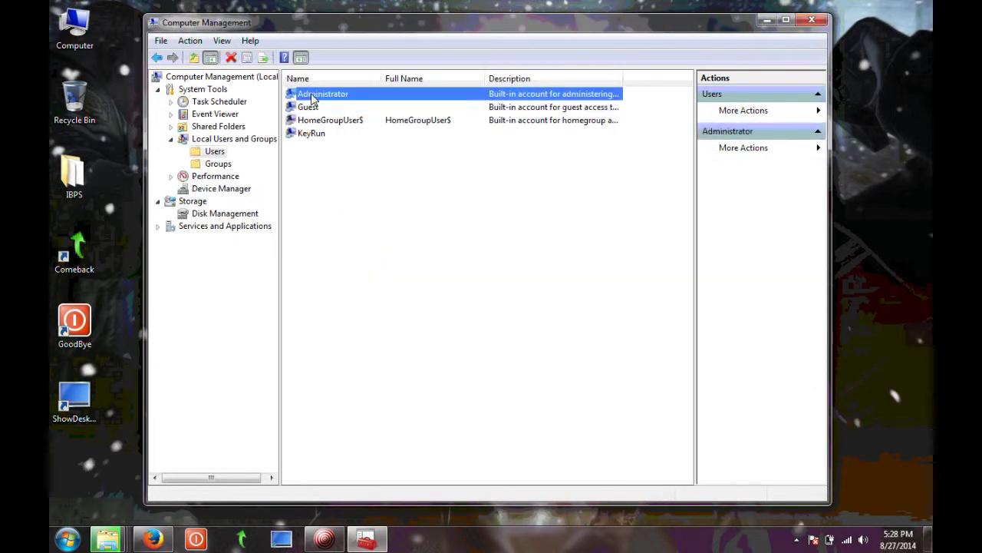
click(313, 136)
click(469, 217)
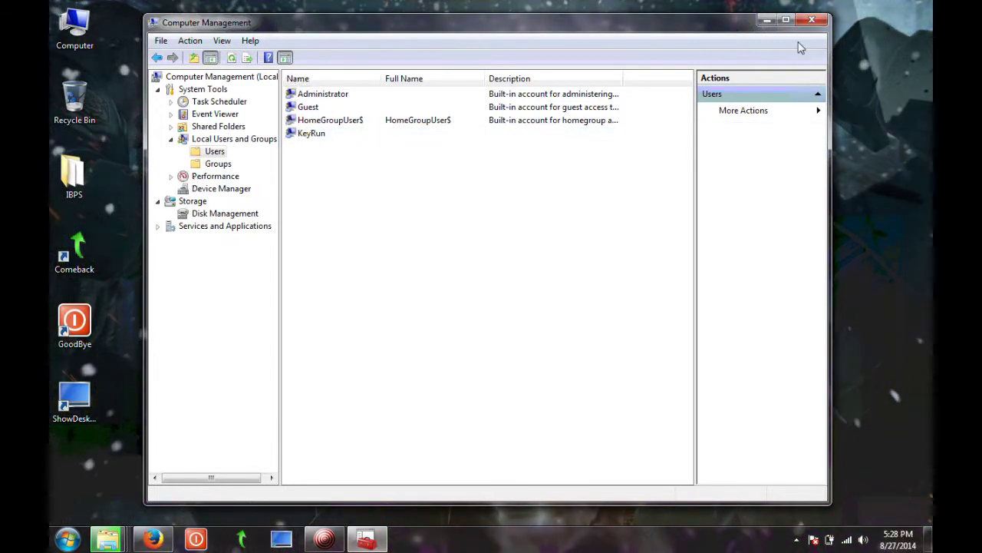
Set and confirm a new Guest account password, then close Computer Management
right_click(309, 108)
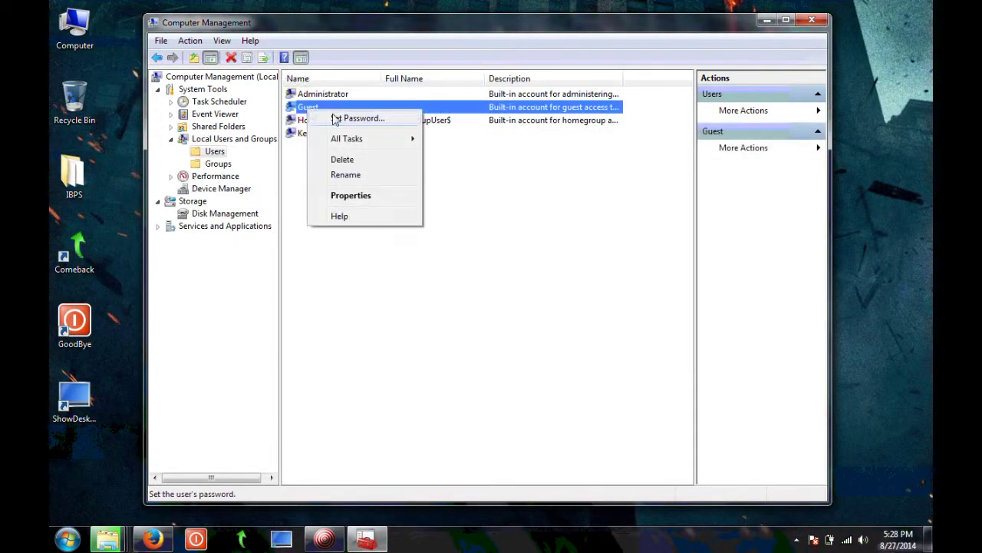
click(336, 117)
click(426, 331)
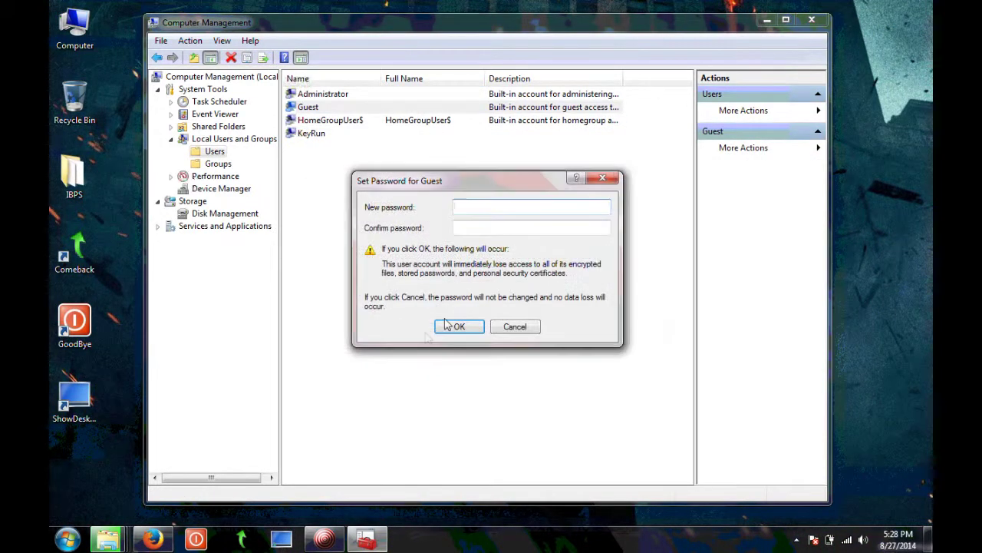
text(*****)
key(Tab)
text(*****)
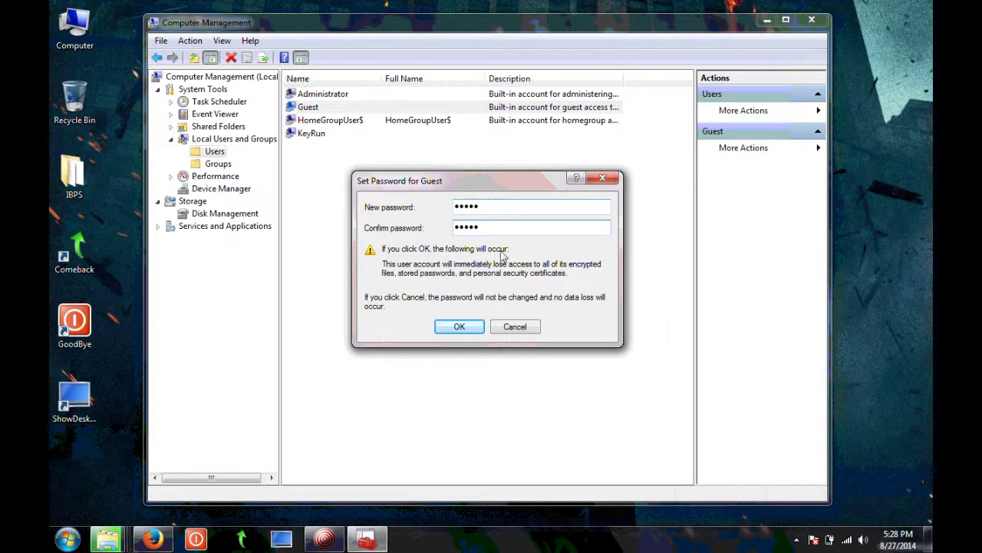
click(458, 326)
click(538, 295)
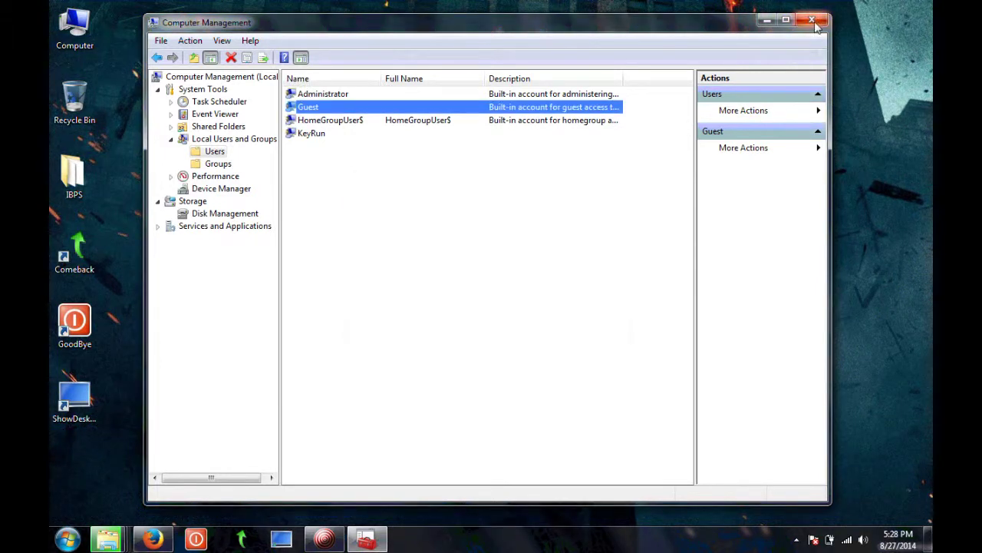
click(812, 21)
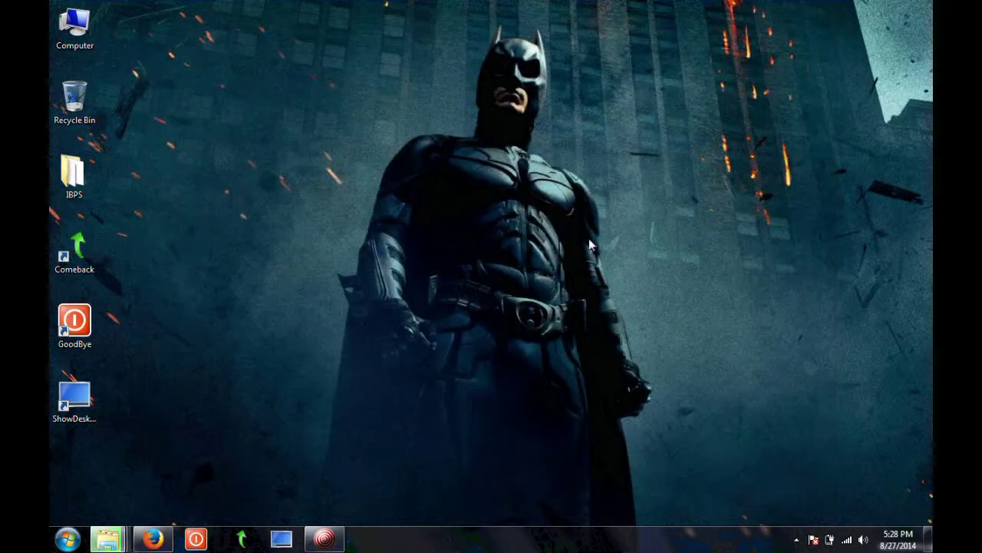